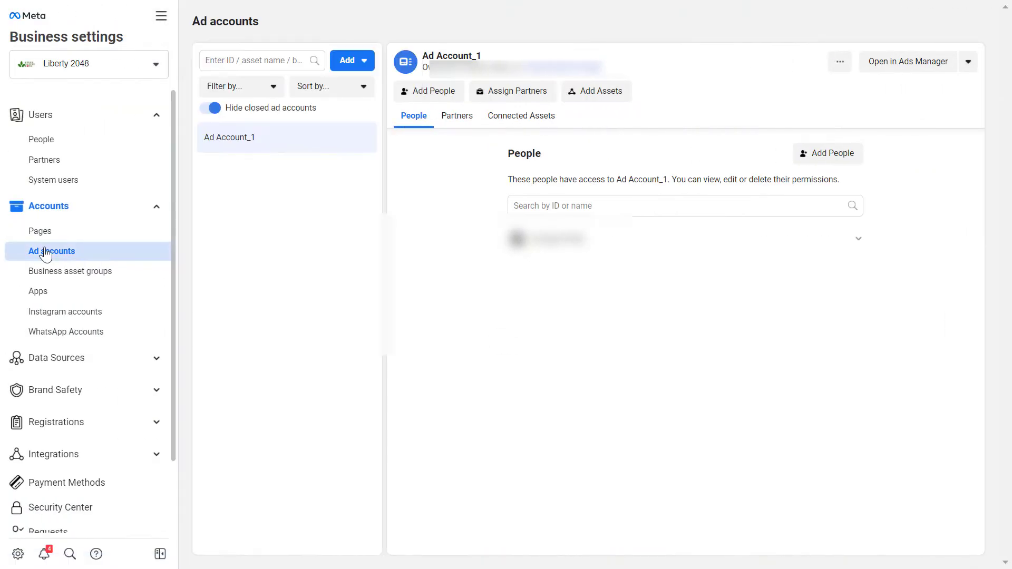
Open the sidebar menu to show the All tools list of business management tools.
click(352, 60)
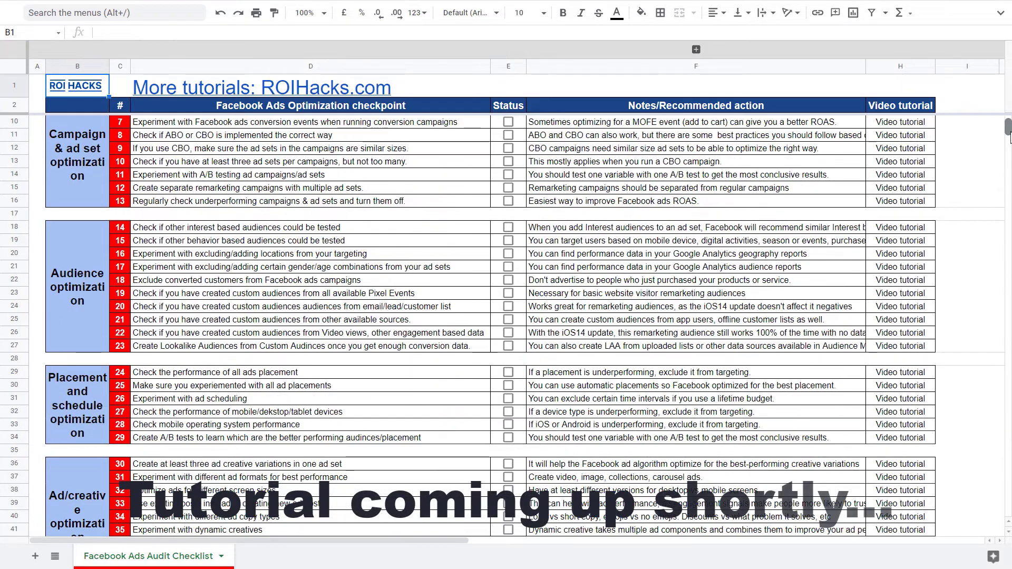
drag(1009, 125, 1010, 149)
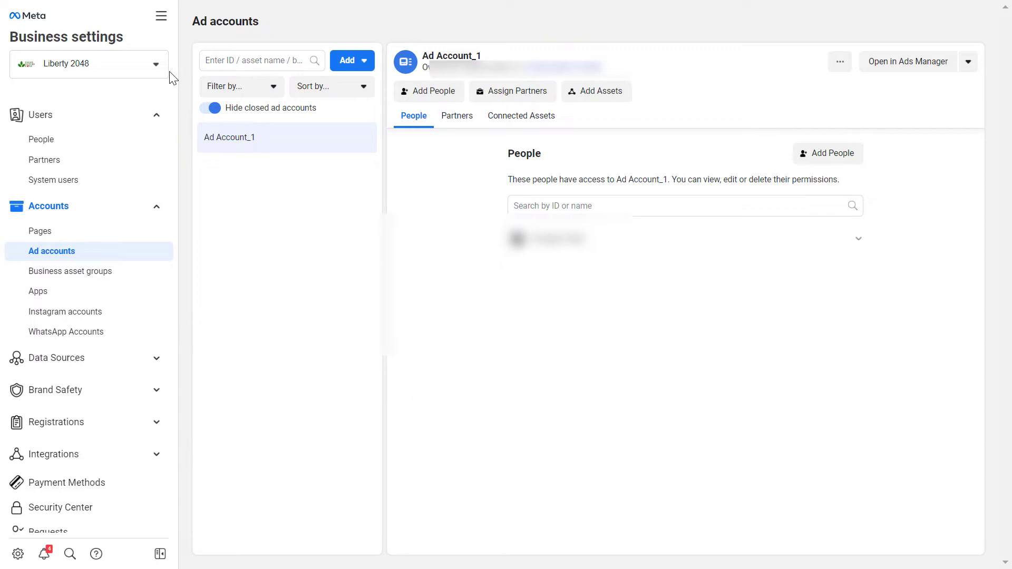
click(161, 16)
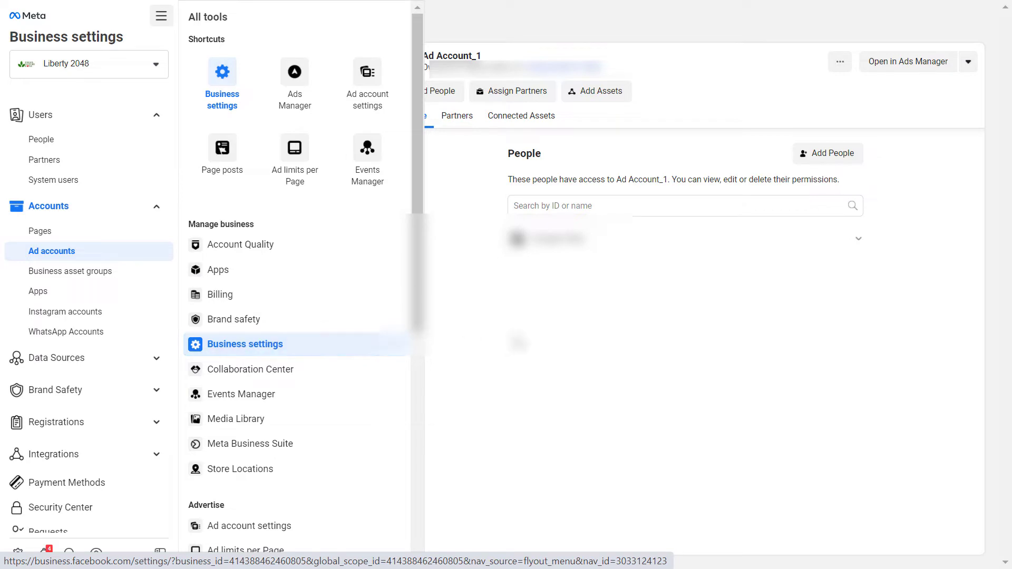
Close the All tools flyout to return to Ad Account_1's Ad accounts page.
click(271, 353)
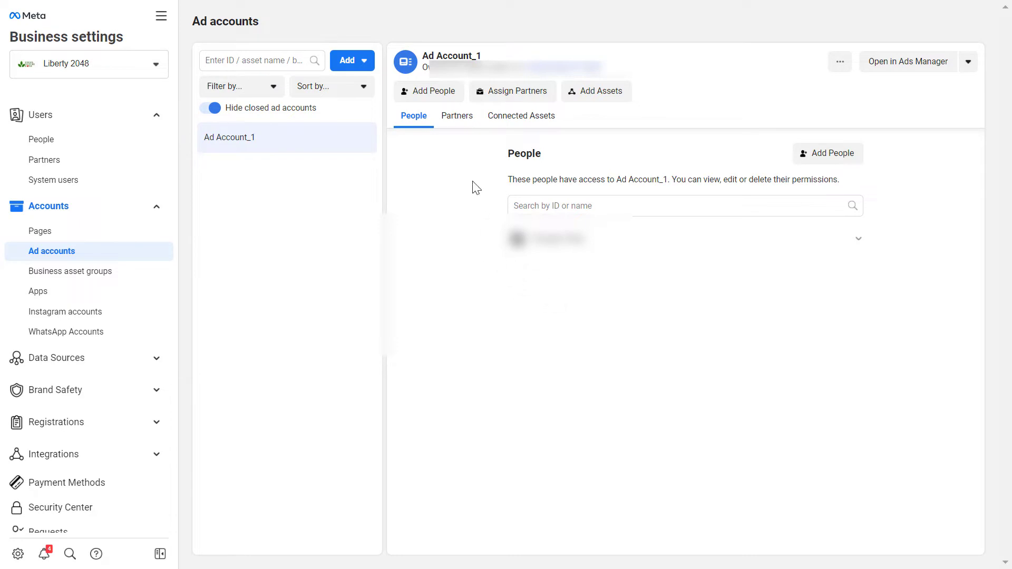
Show the Add dropdown choices above the ad accounts list.
click(368, 70)
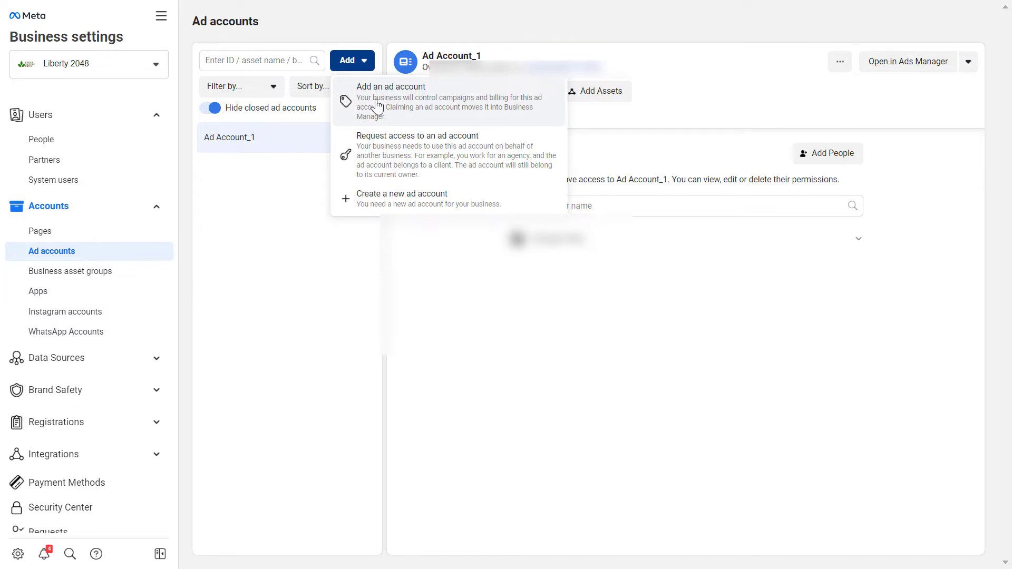
Open the Add an ad account dialog, then dismiss it without entering an ID.
click(377, 106)
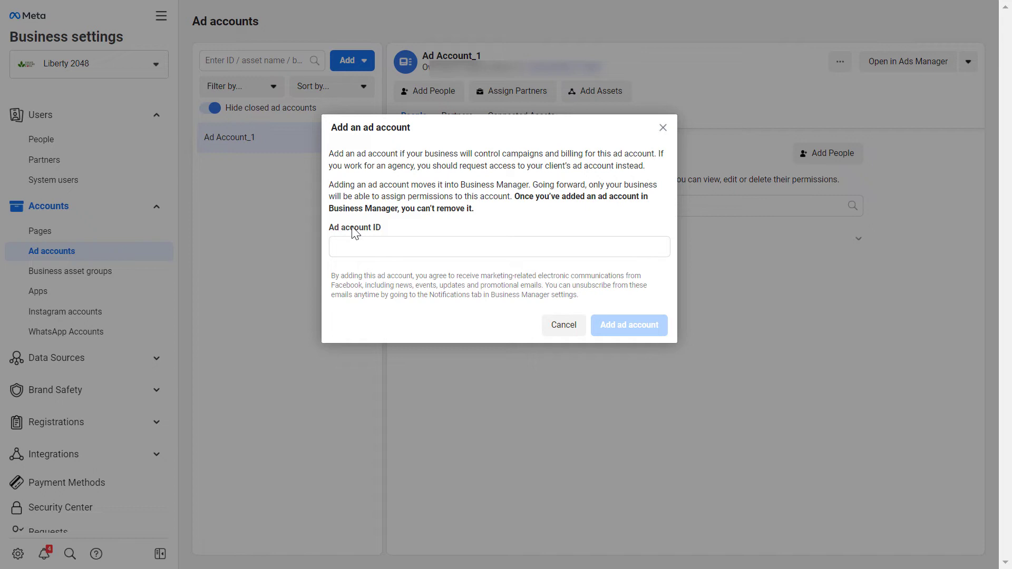
click(663, 129)
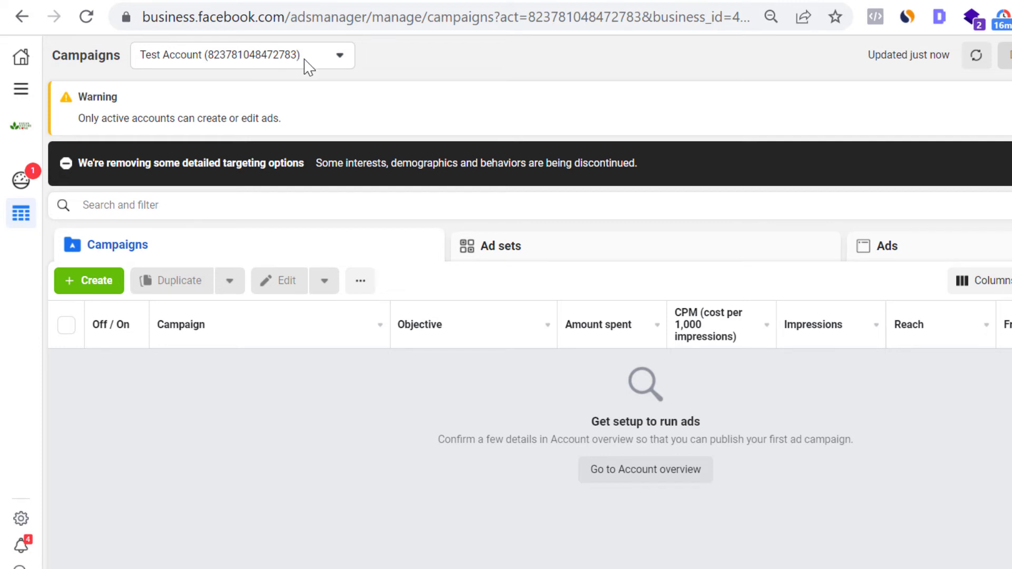
drag(522, 18, 630, 26)
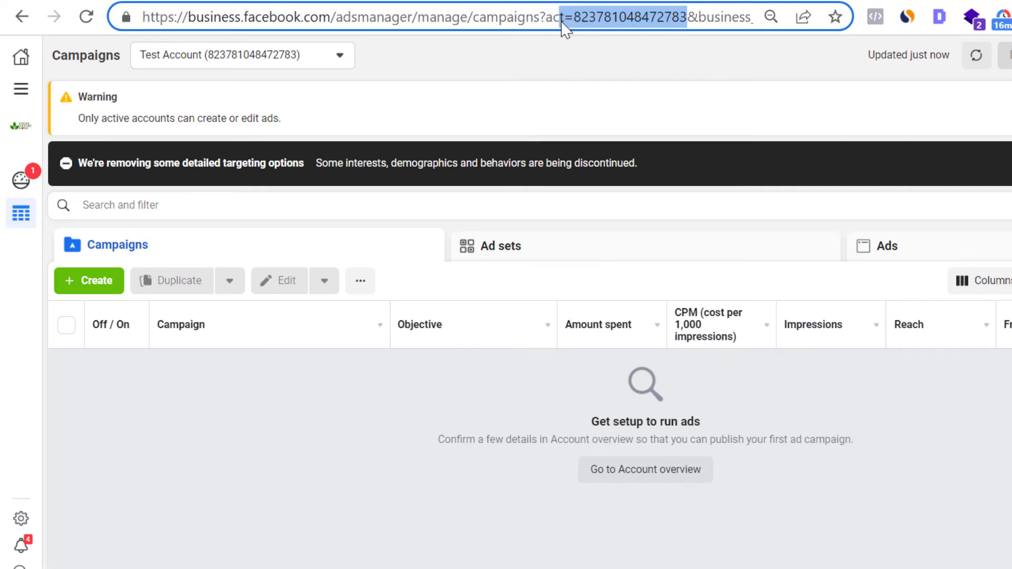
click(598, 17)
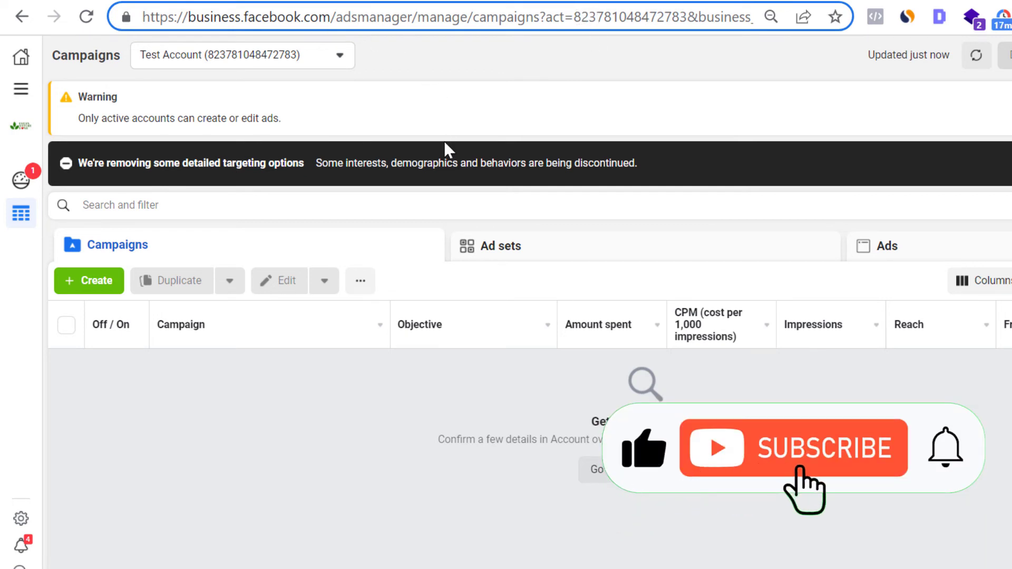
double_click(649, 18)
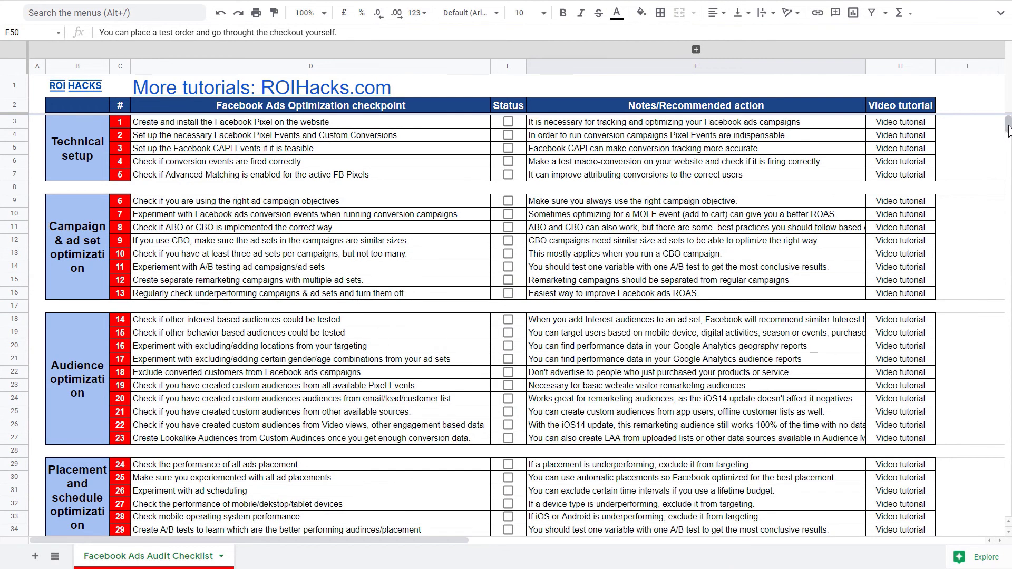
scroll(1008, 130, down, 1)
drag(1008, 131, 1008, 142)
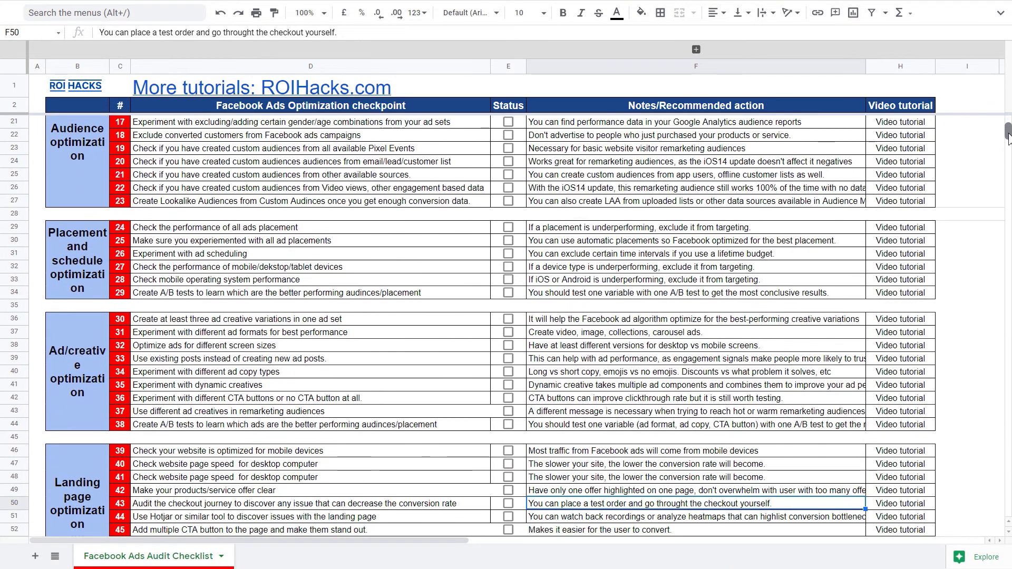
scroll(1008, 142, down, 2)
scroll(1008, 141, down, 1)
scroll(1008, 141, down, 1)
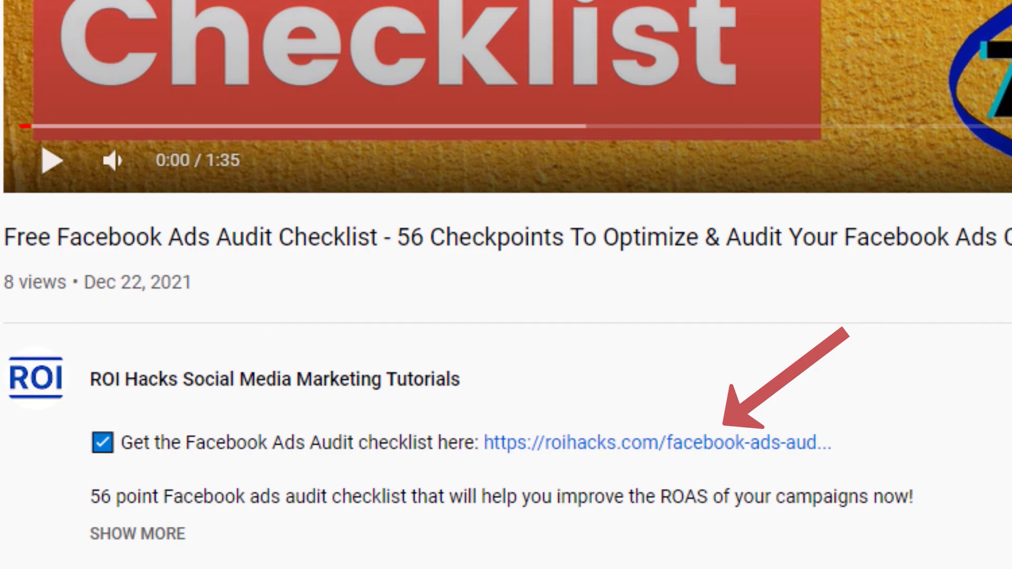
text(ads)
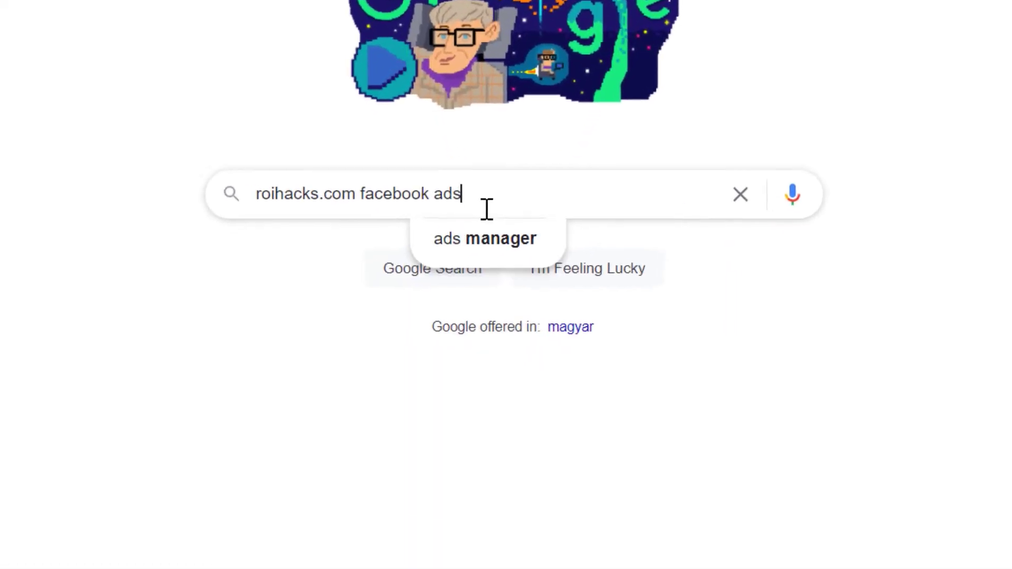
text( audit checklist )
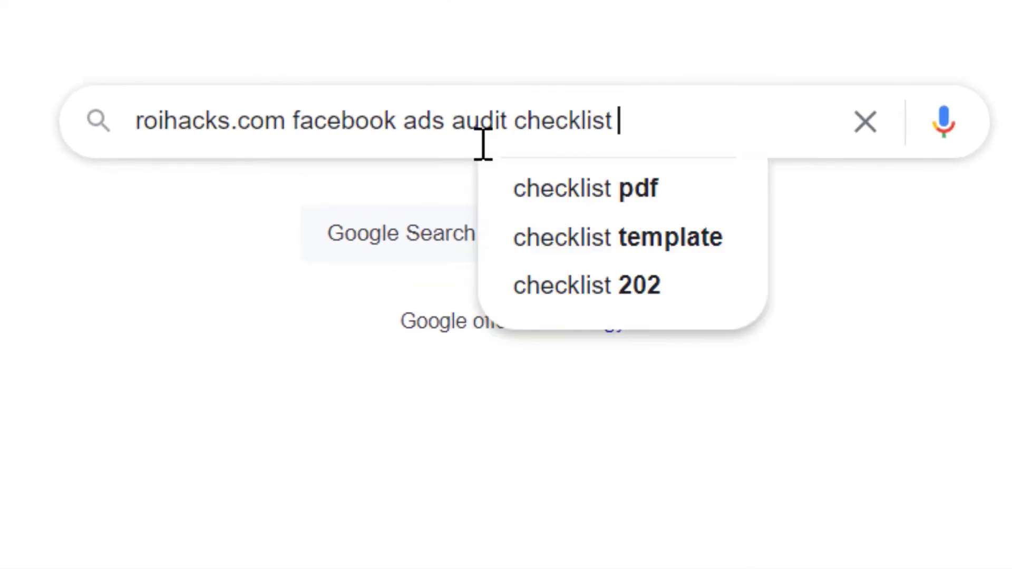
text(spreadhsheet)
Search Google for the ROIhacks Facebook ads audit checklist spreadsheet.
key(Return)
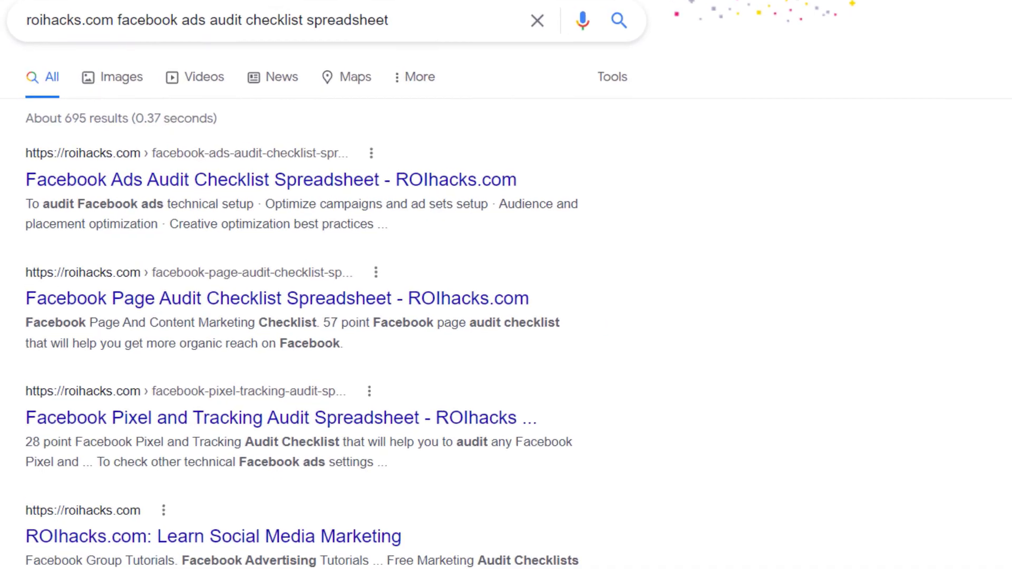